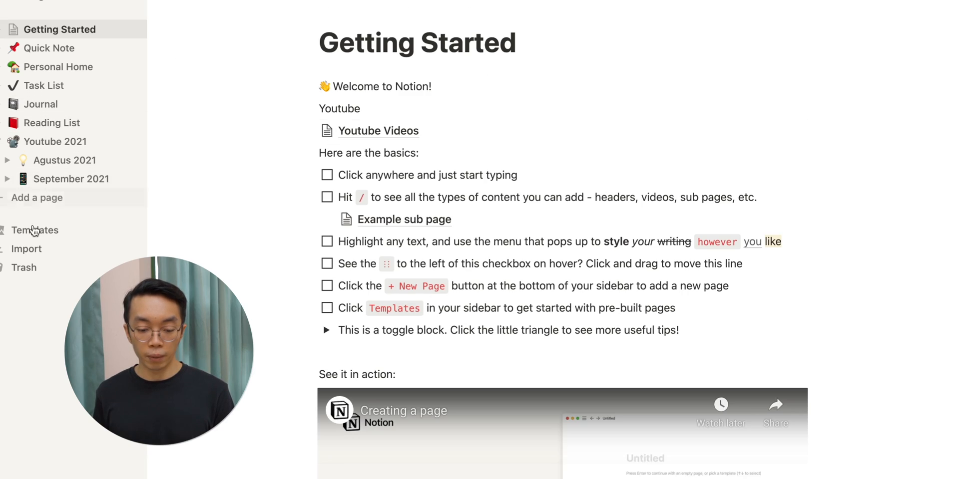
Browse the template gallery, examining the templates offered under Design, Education, Marketing and Personal
click(40, 232)
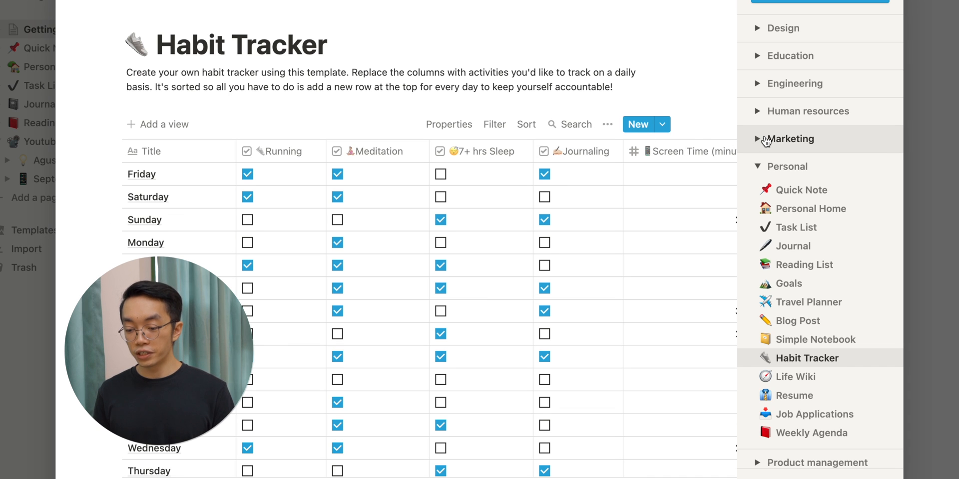
click(760, 28)
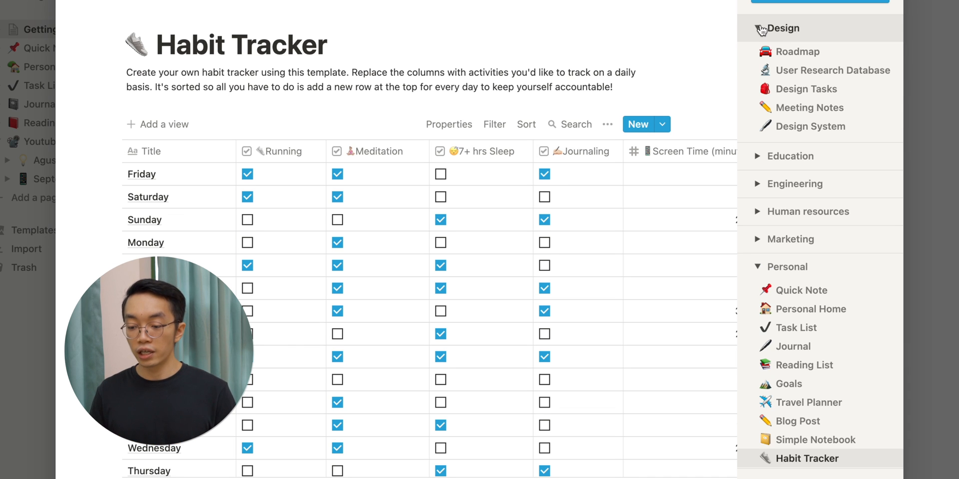
click(762, 159)
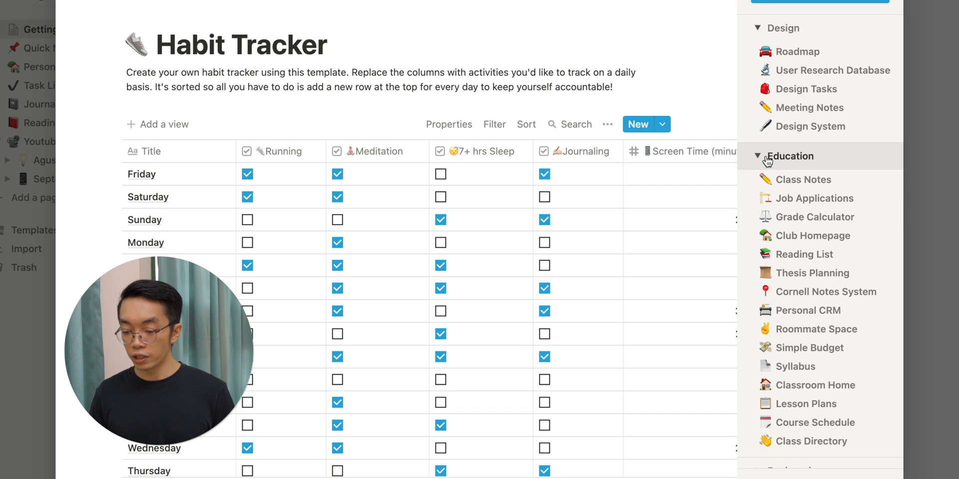
click(767, 159)
click(767, 240)
scroll(767, 242, down, 1)
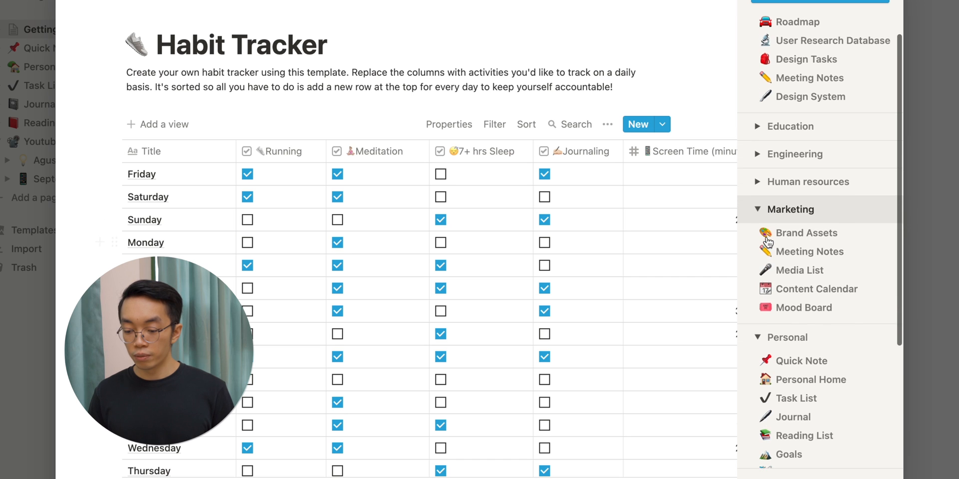
scroll(767, 242, down, 3)
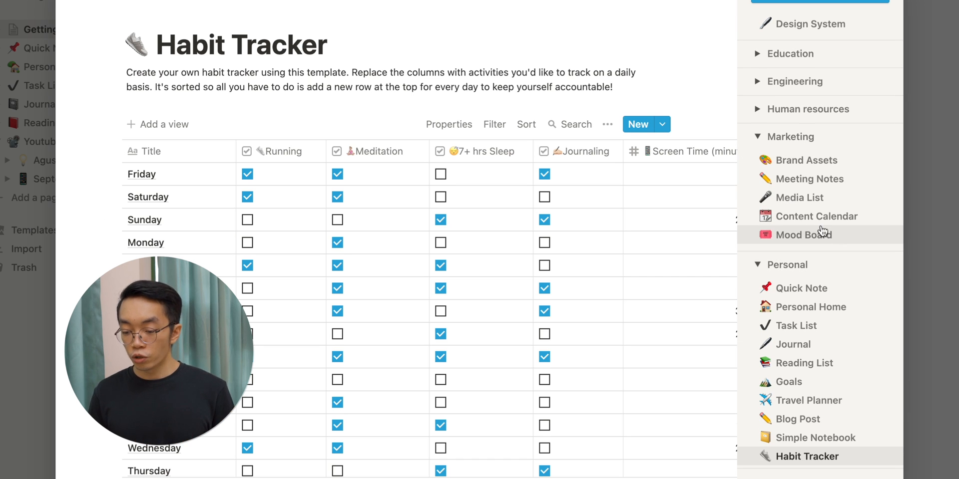
scroll(823, 231, down, 5)
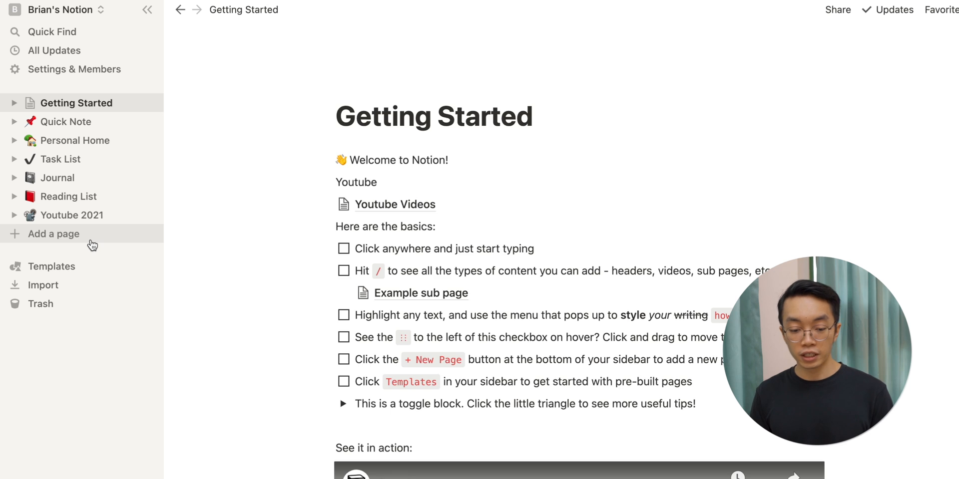
Add a new page titled "Instagram 2021" and give it an icon
click(92, 245)
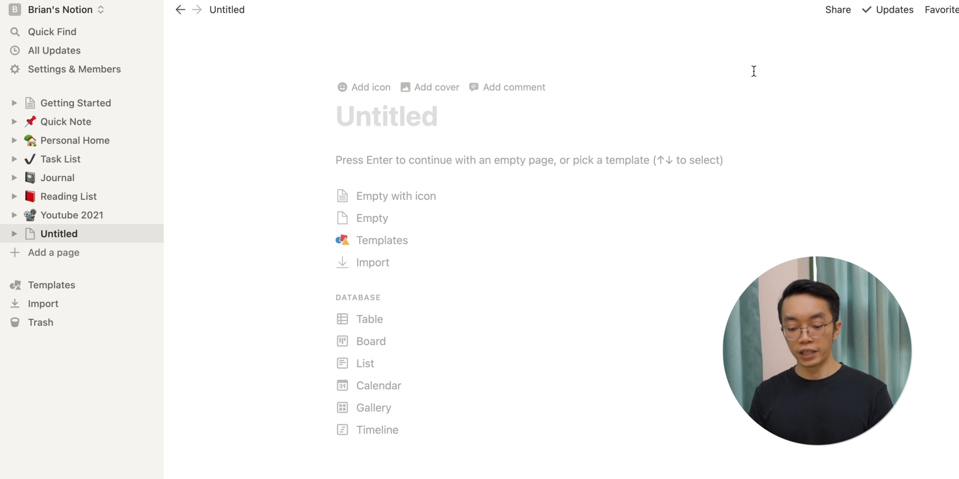
text(Instagram 2021)
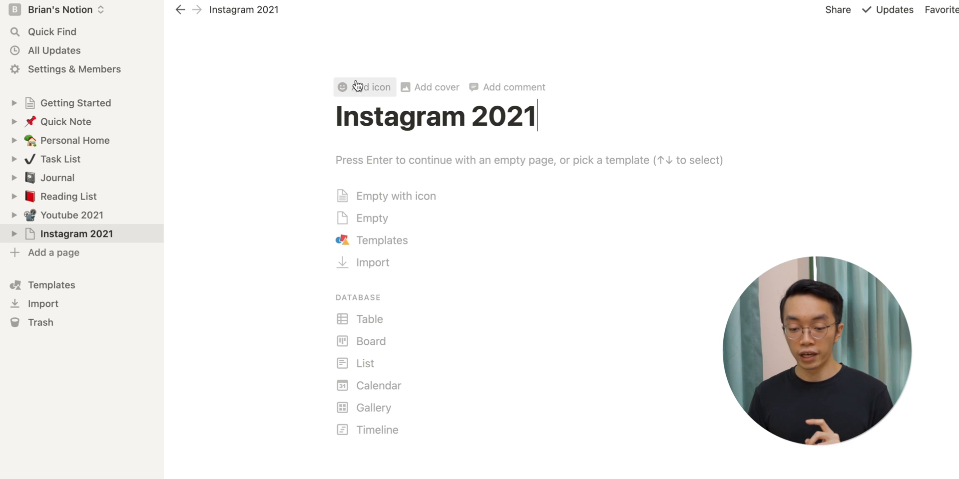
click(350, 97)
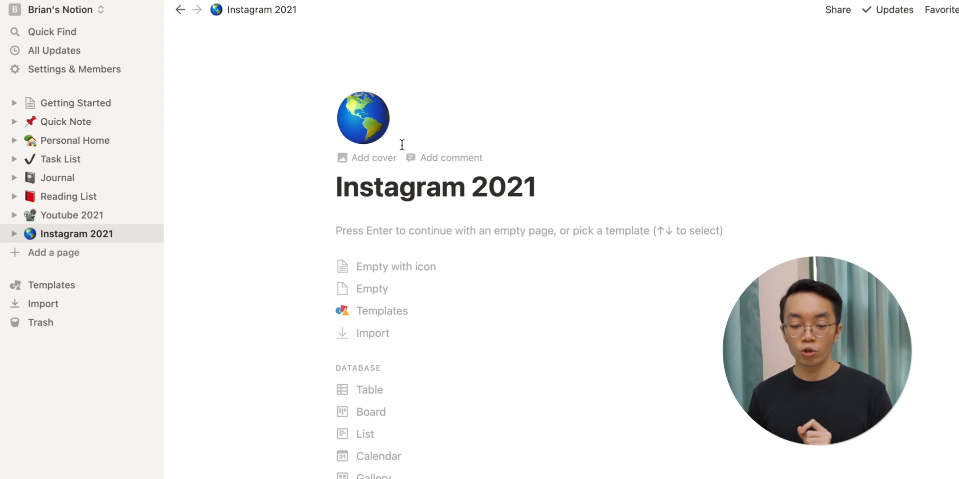
Give the page a cover using the teal-to-pink gradient from Color & Gradient, and continue with an empty page
click(346, 163)
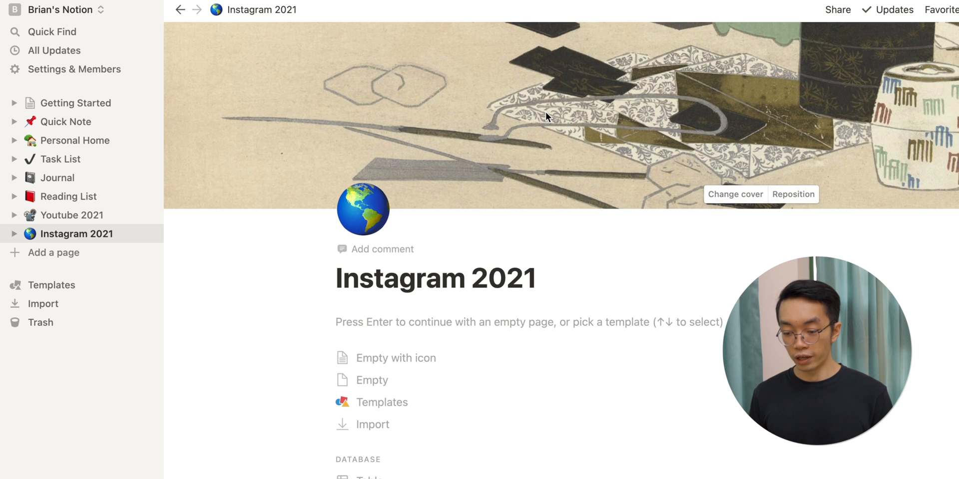
click(736, 199)
scroll(697, 342, down, 1)
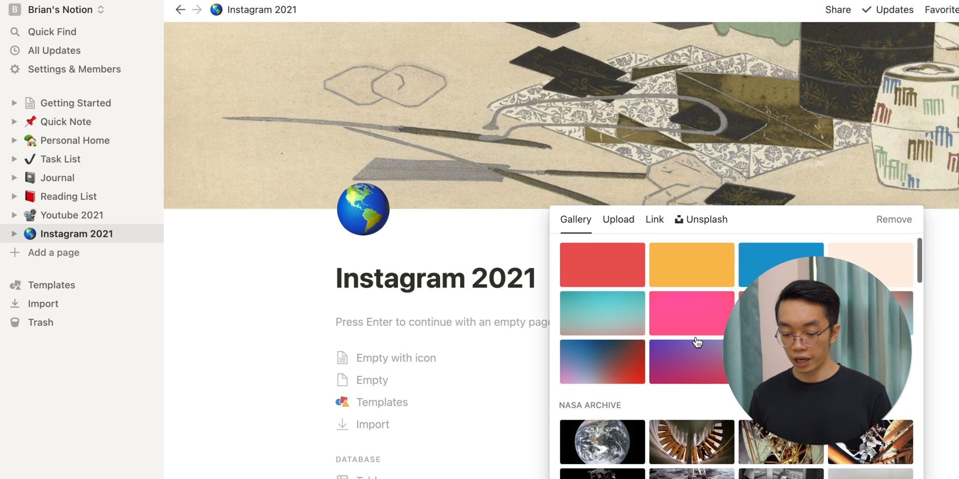
scroll(698, 343, down, 15)
scroll(698, 343, up, 8)
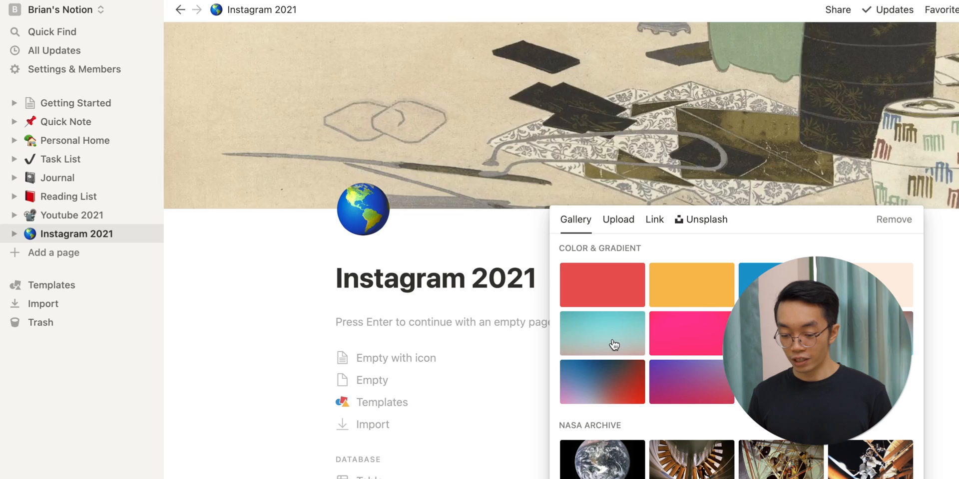
click(615, 343)
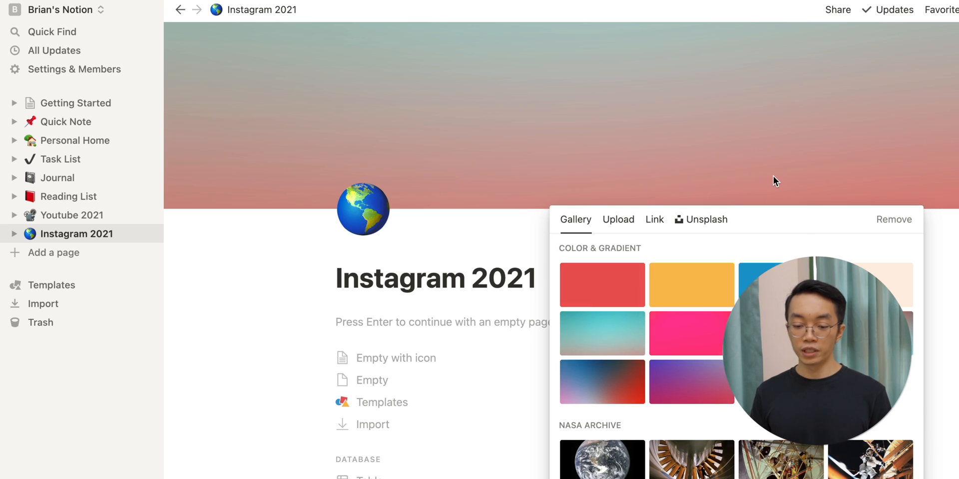
click(773, 175)
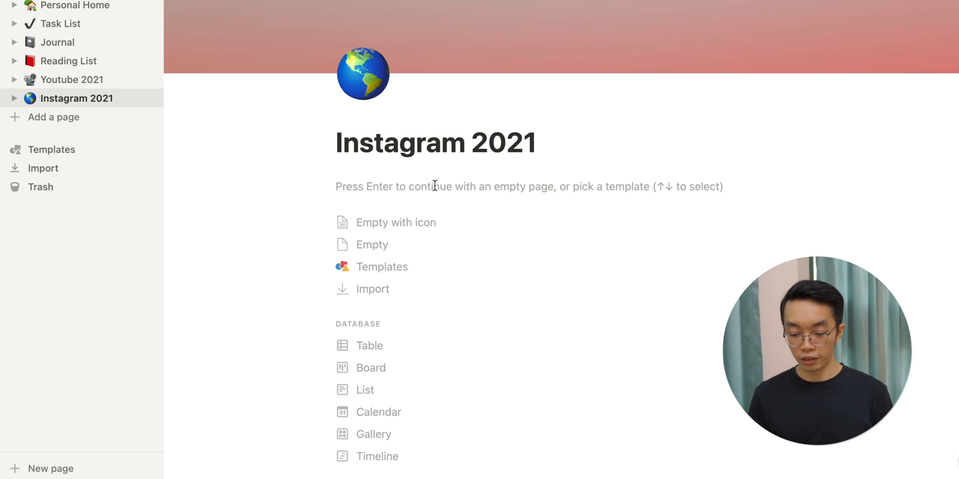
key(Return)
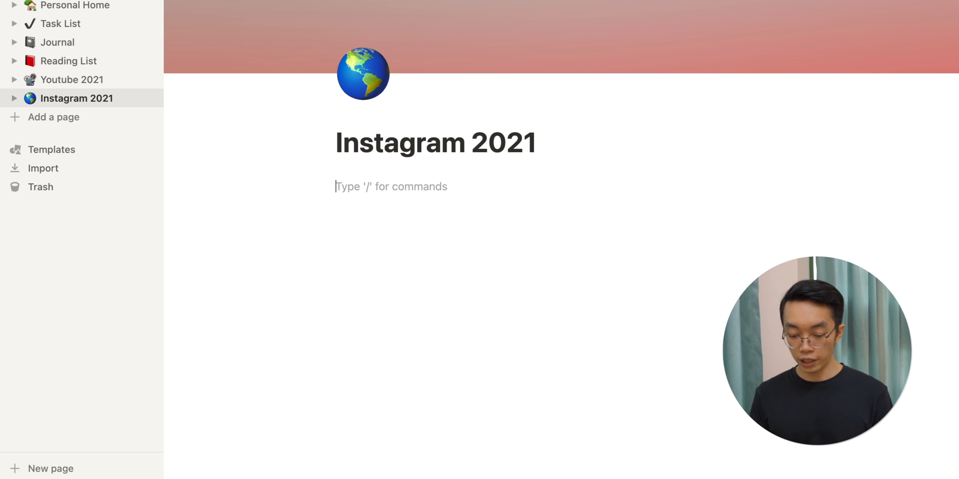
text(/)
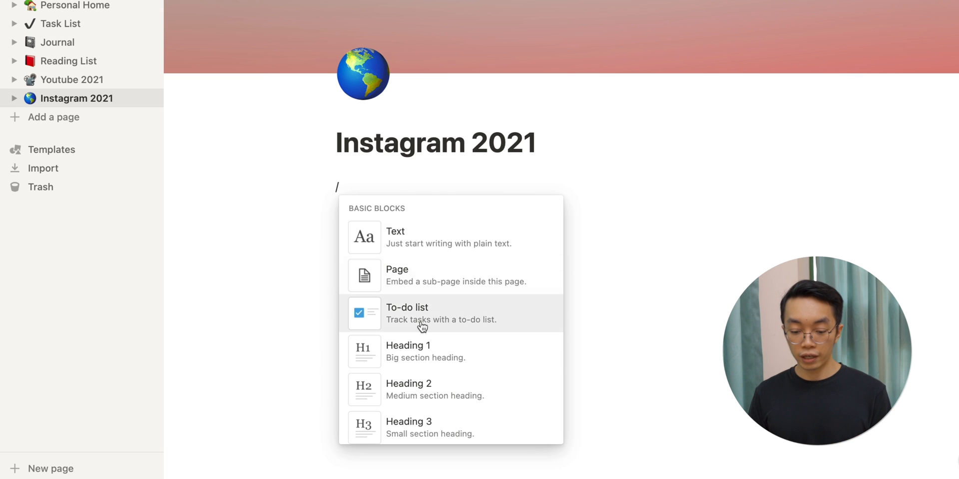
scroll(419, 304, down, 10)
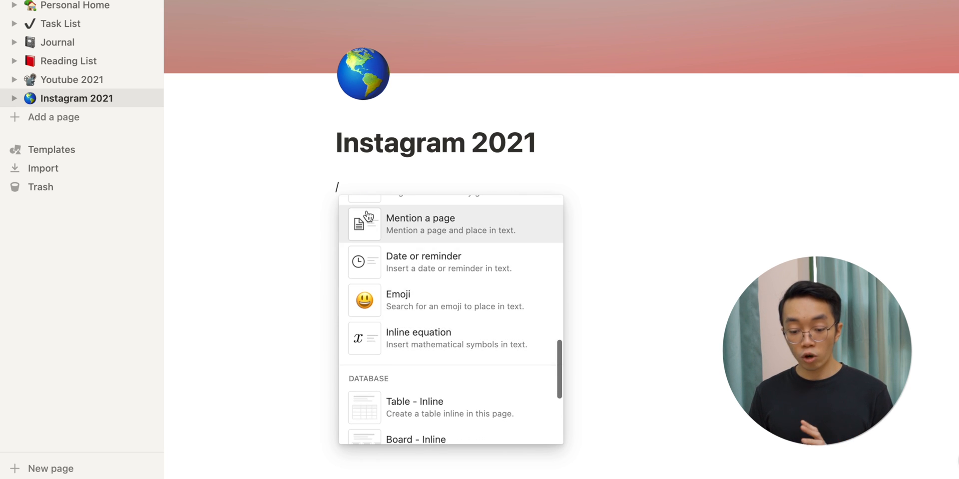
click(366, 186)
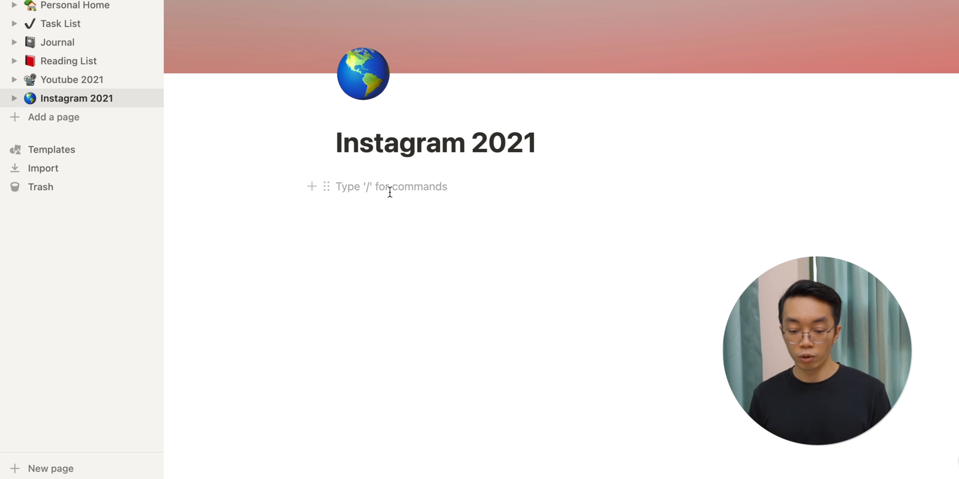
Insert a full-page board database inside the Instagram 2021 page
click(313, 189)
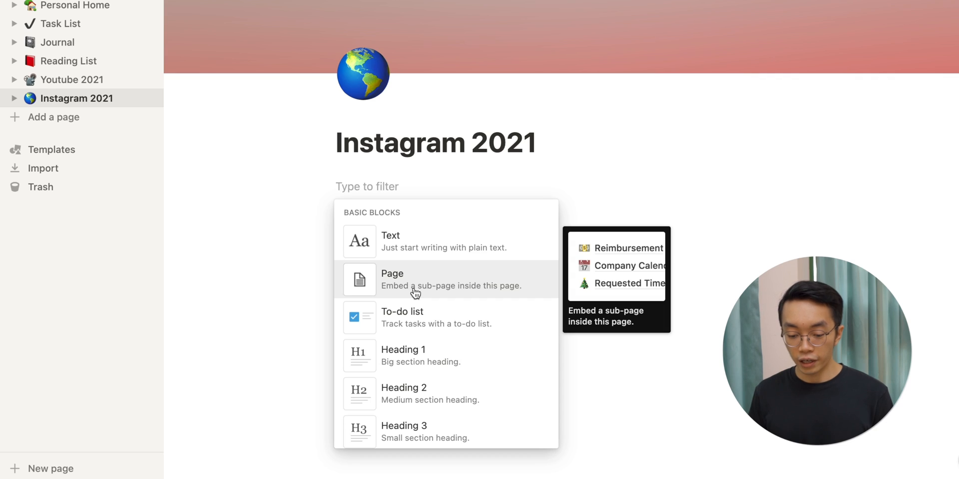
scroll(413, 288, down, 1)
scroll(414, 290, up, 1)
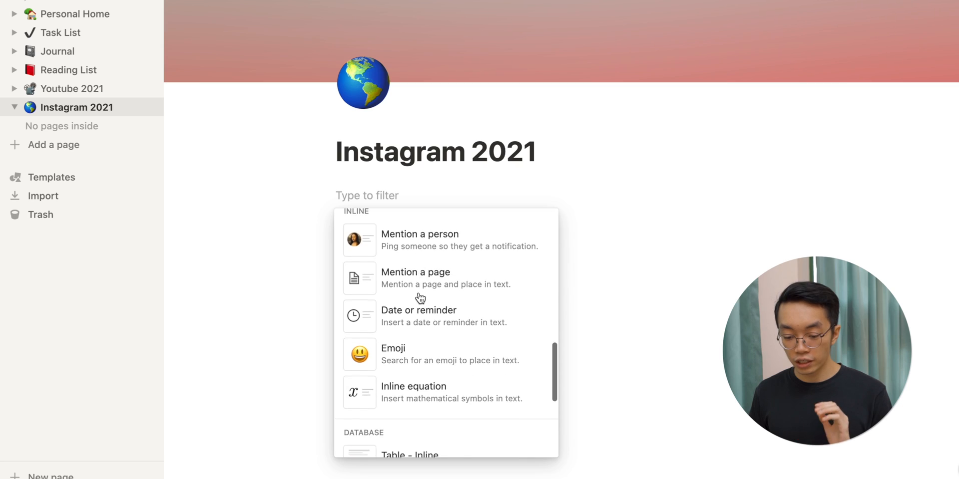
scroll(419, 293, down, 3)
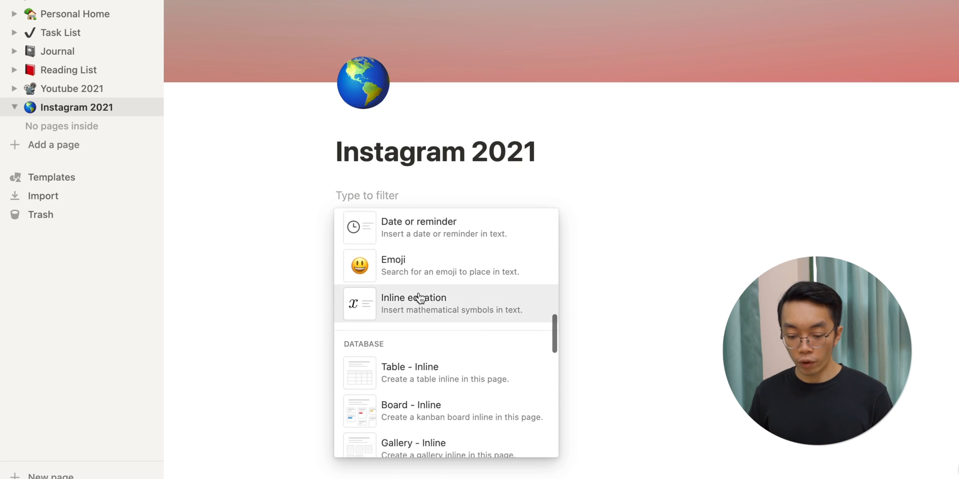
scroll(418, 292, down, 3)
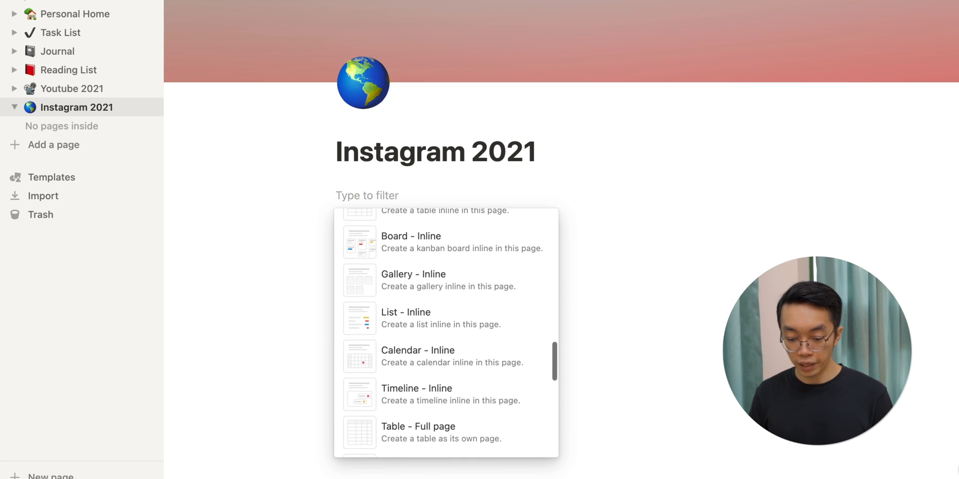
scroll(419, 297, up, 2)
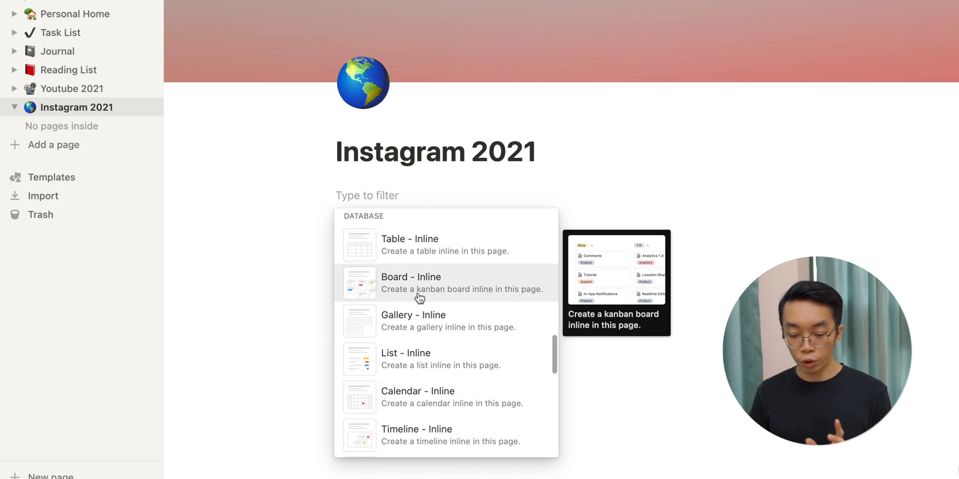
scroll(418, 297, down, 2)
scroll(418, 298, down, 1)
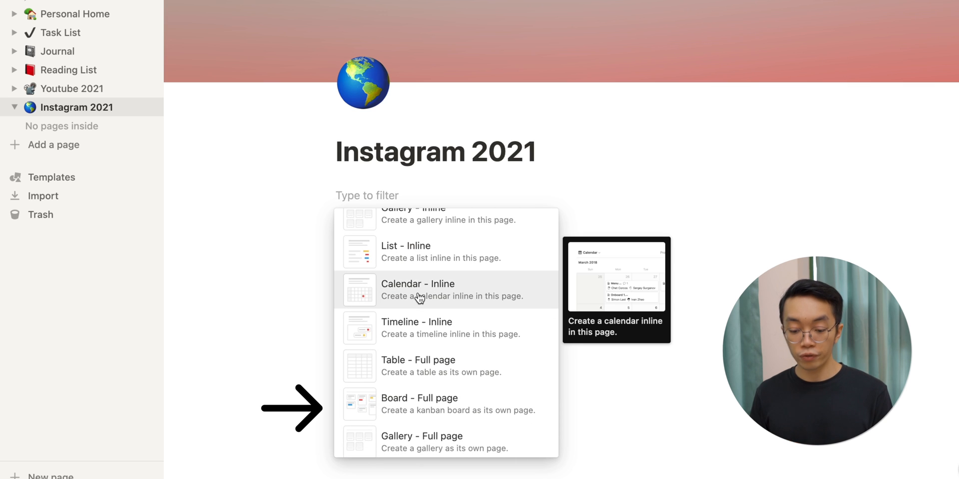
scroll(418, 297, up, 3)
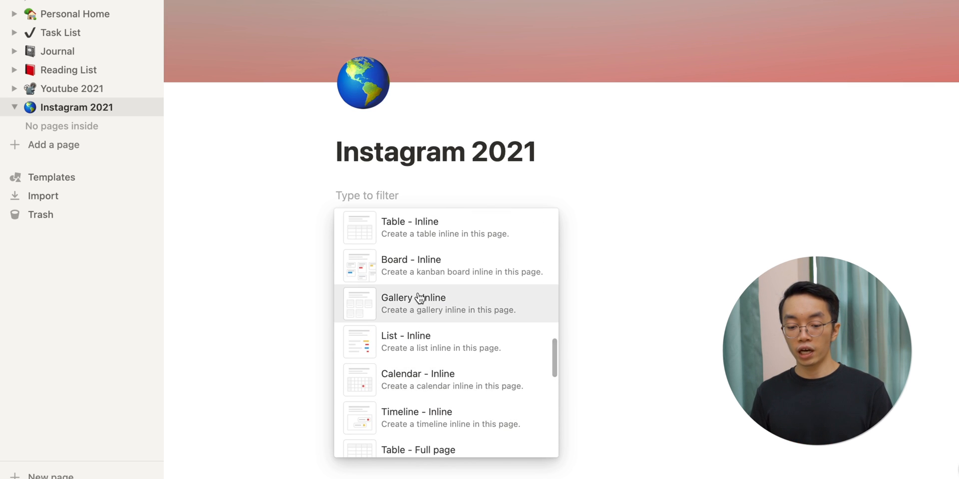
scroll(418, 298, down, 1)
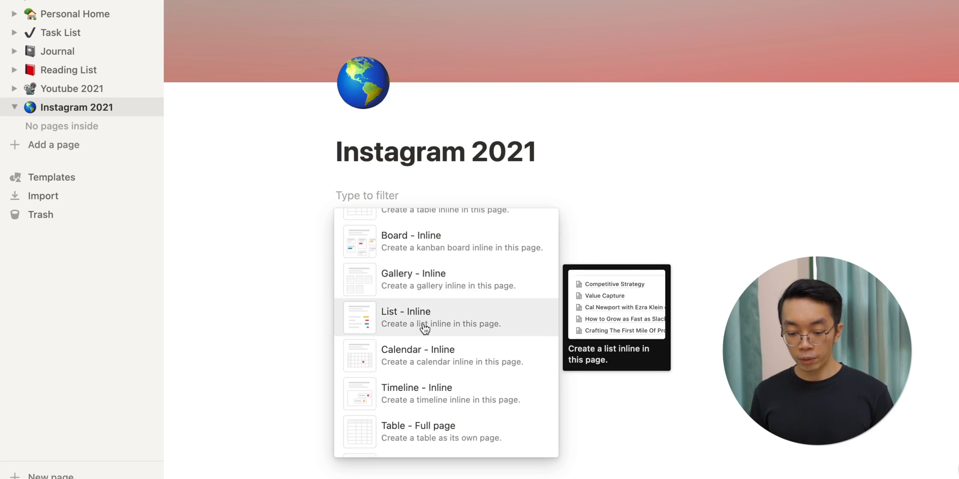
scroll(423, 329, down, 2)
scroll(423, 329, down, 2)
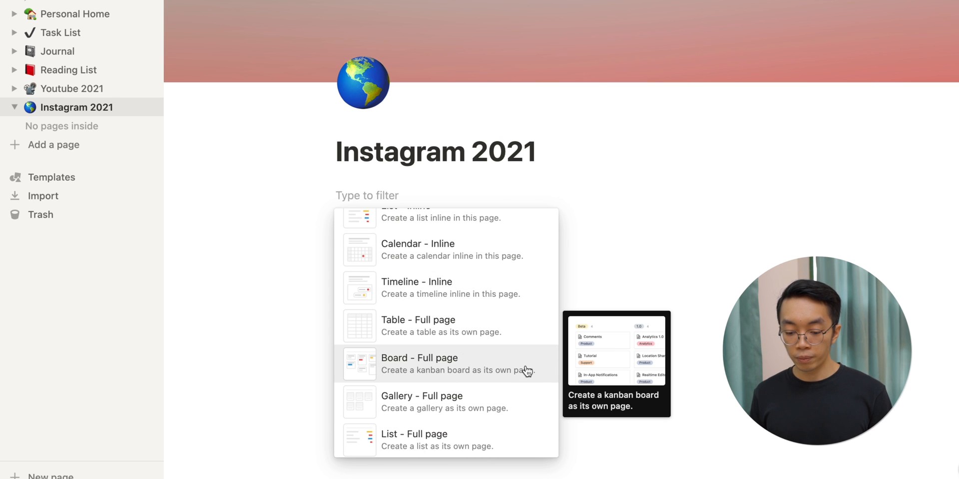
scroll(531, 355, down, 1)
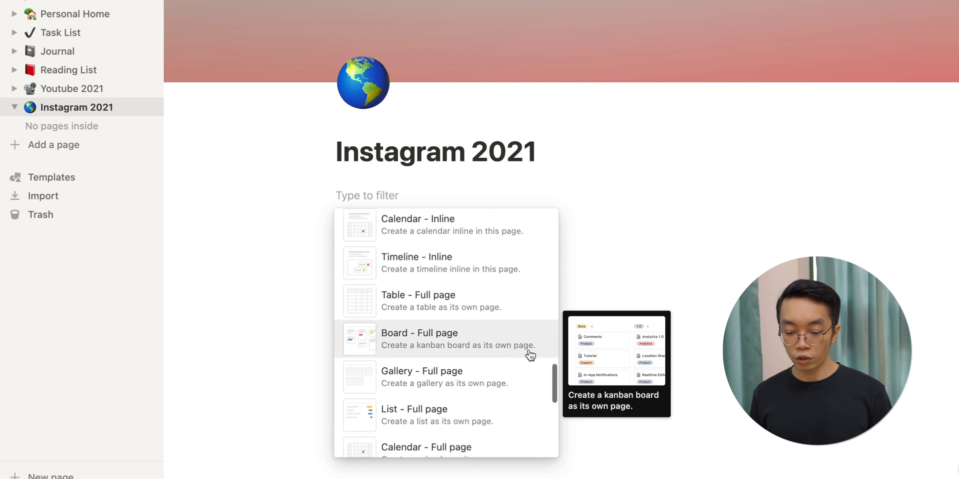
click(504, 342)
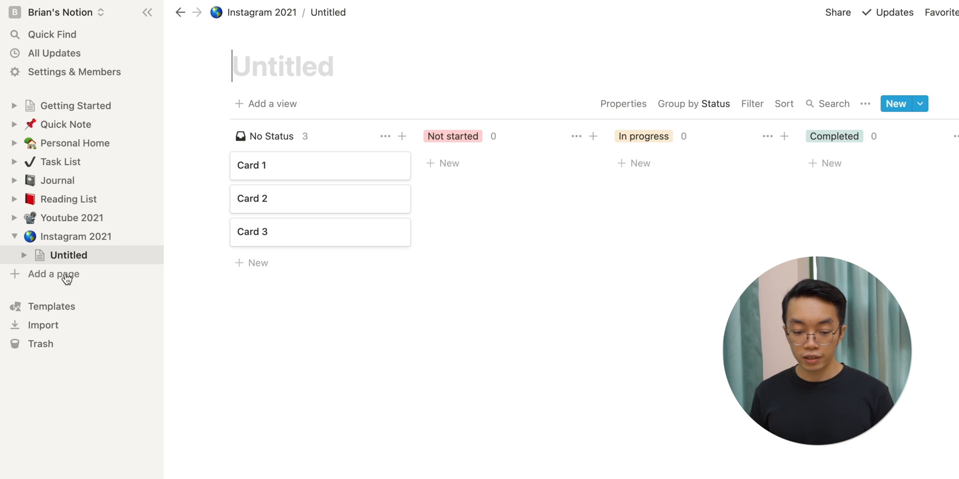
Title the untitled board page under Instagram 2021 "Agustus 2021"
click(83, 244)
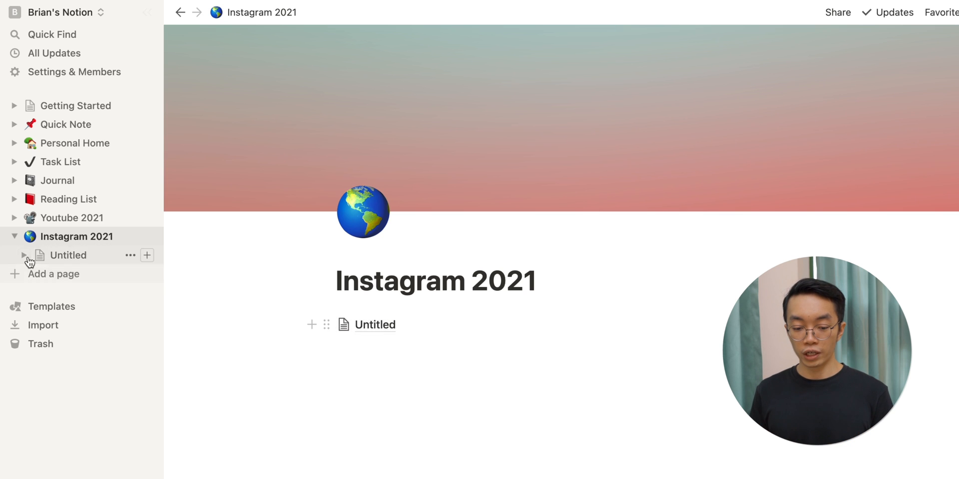
click(71, 255)
text(Agustus 2021)
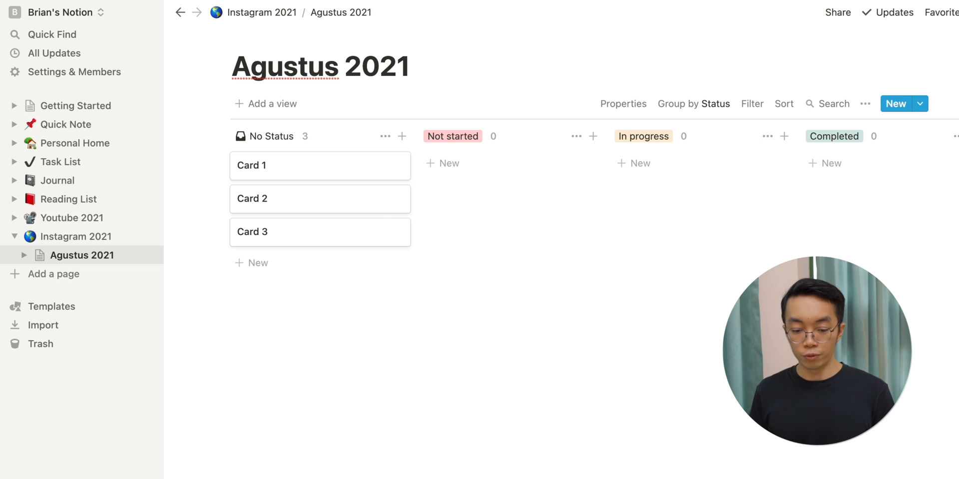
Insert another full-page board database inside the Instagram 2021 page and title it "September 2021"
click(65, 239)
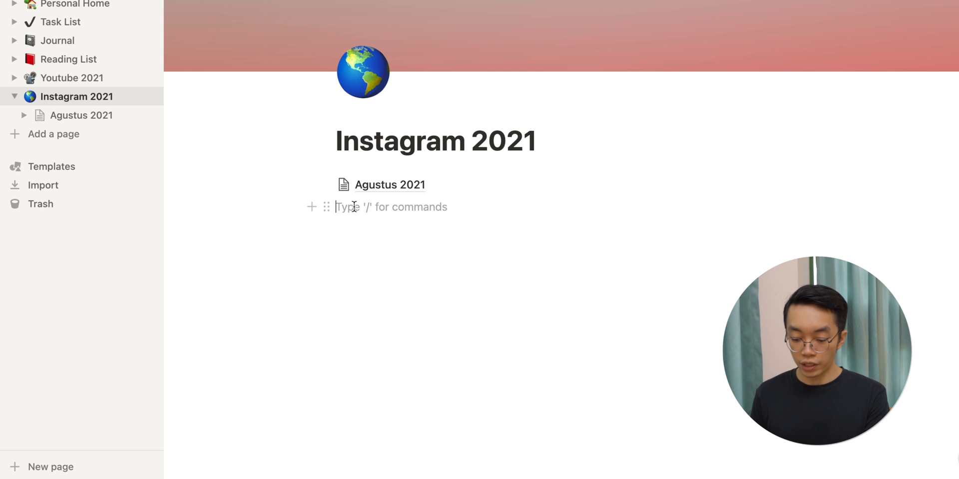
text(/)
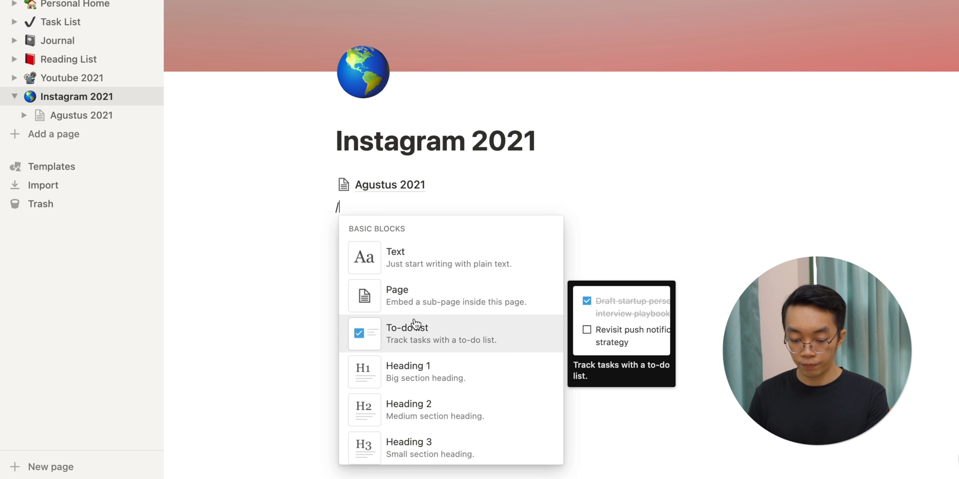
scroll(414, 323, down, 3)
scroll(414, 324, down, 10)
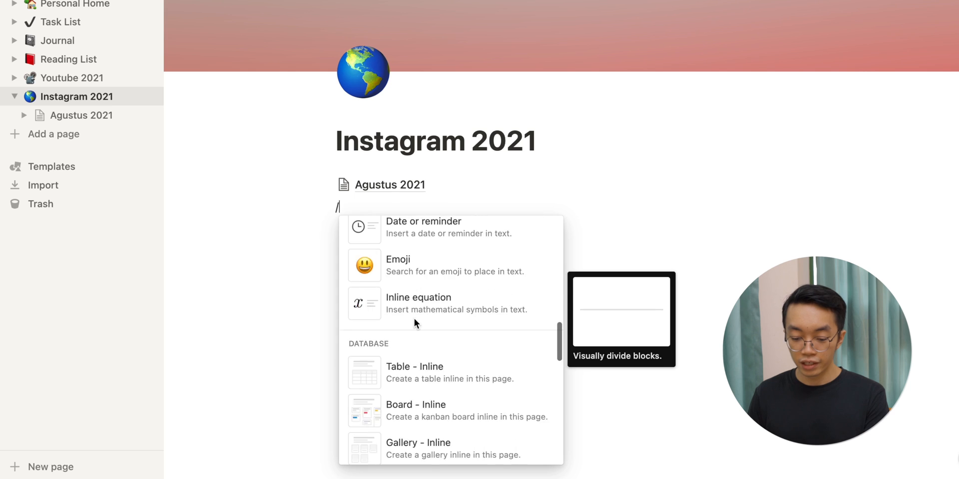
scroll(414, 323, down, 6)
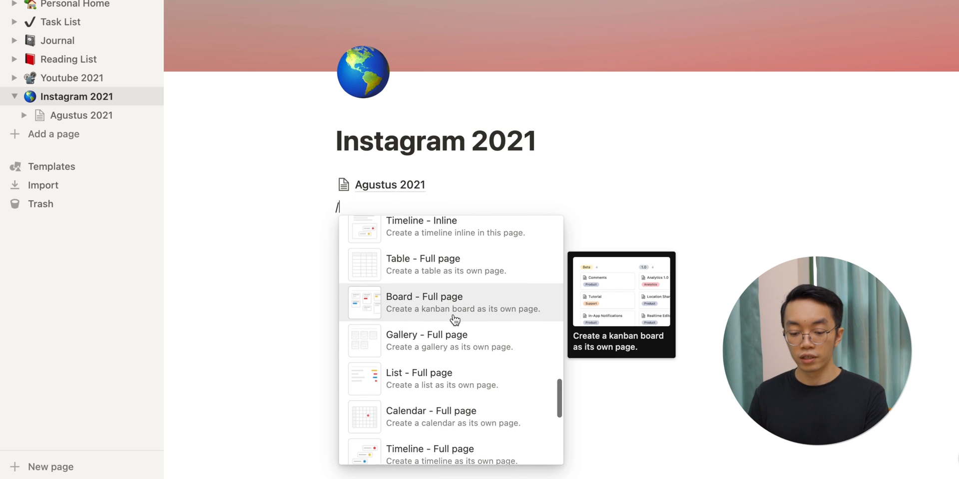
click(454, 319)
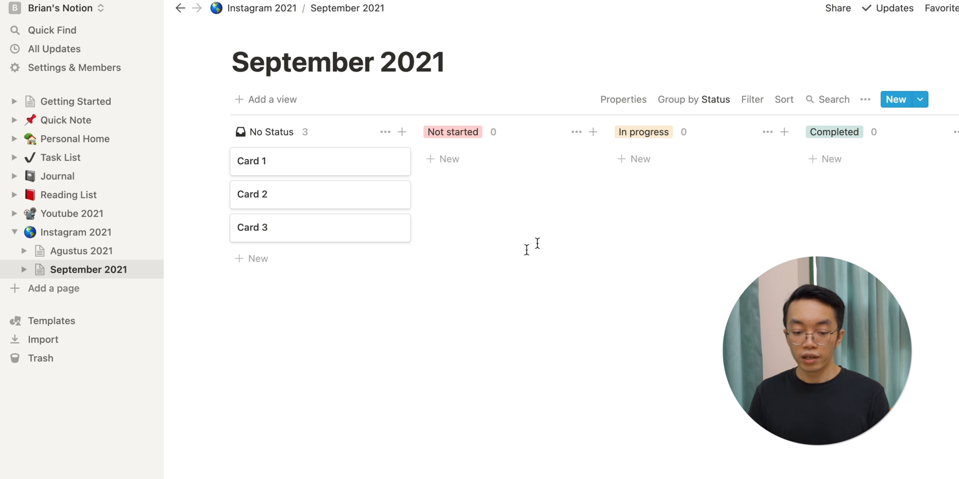
Open the Agustus 2021 board under Instagram 2021 and hide its No Status column
click(77, 235)
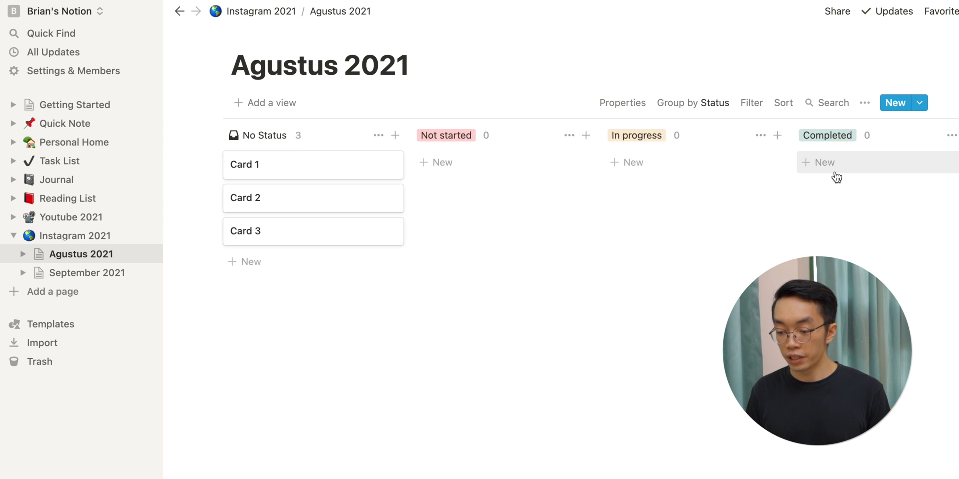
scroll(834, 177, right, 3)
scroll(836, 177, left, 1)
scroll(836, 177, left, 3)
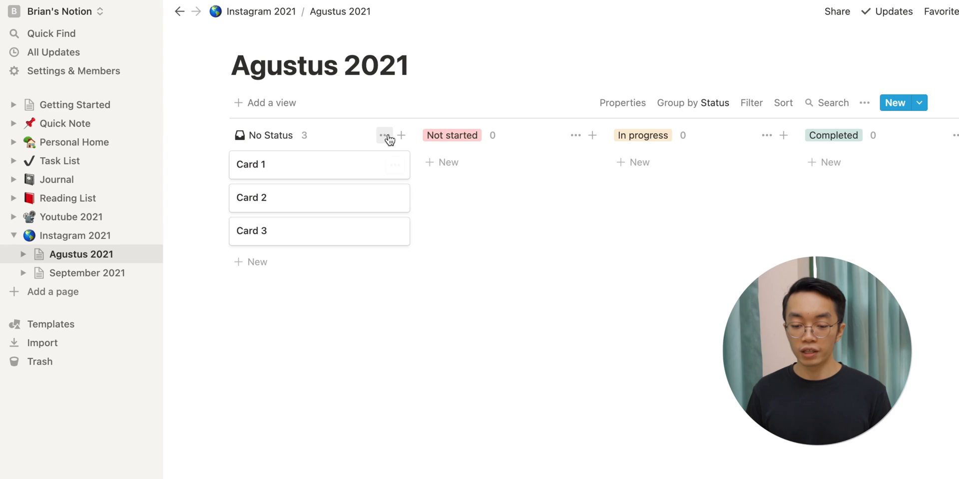
click(384, 135)
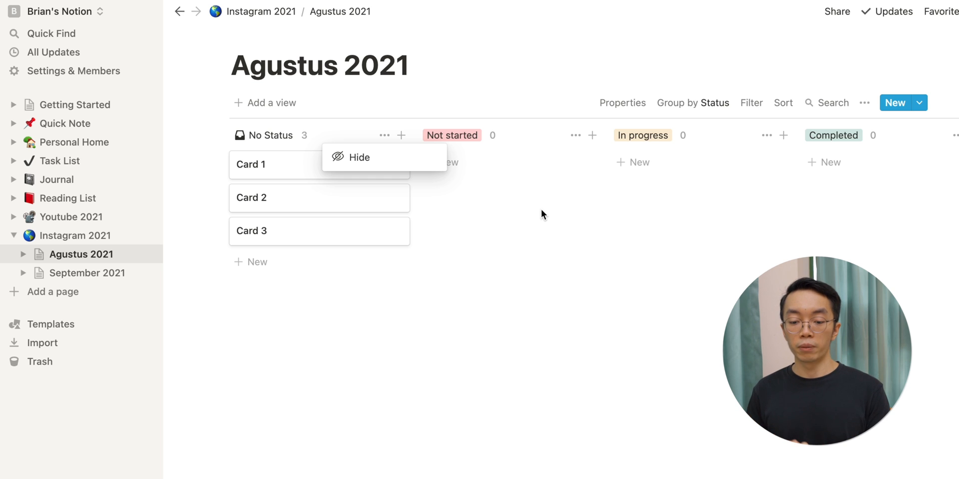
click(388, 157)
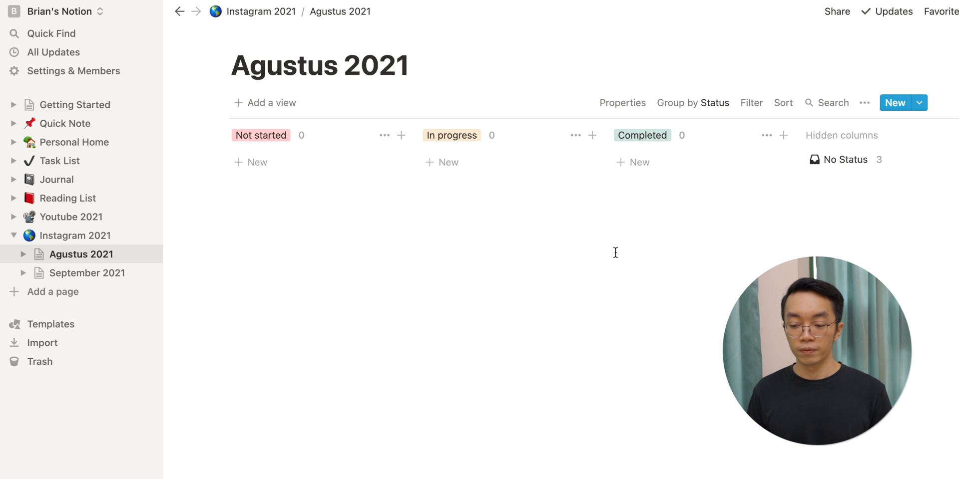
scroll(615, 253, right, 1)
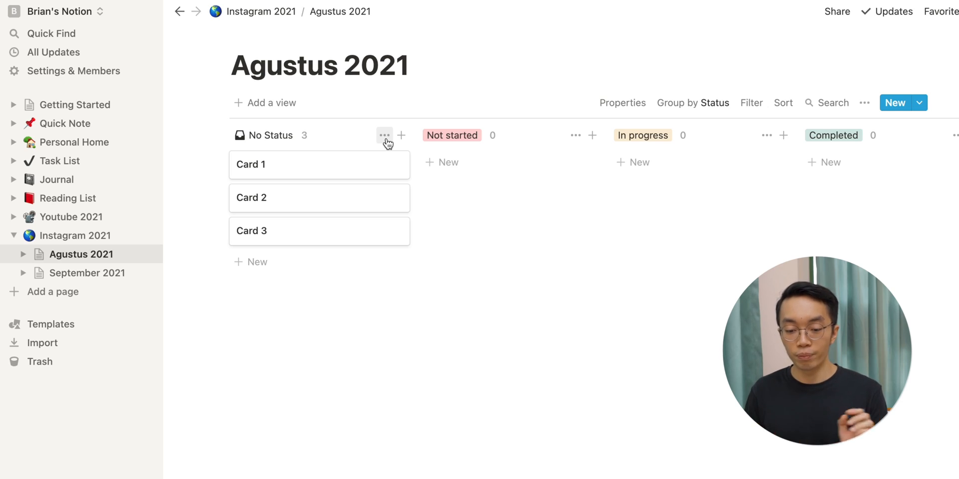
click(387, 142)
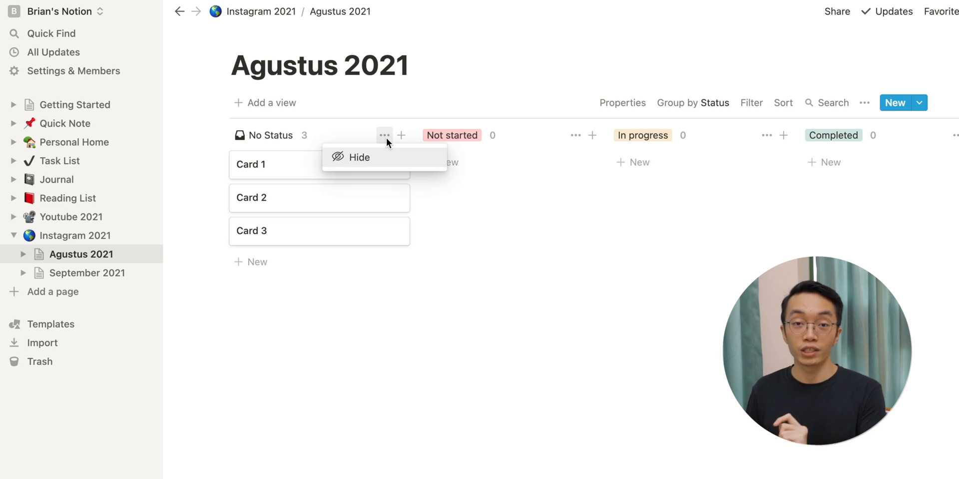
click(370, 157)
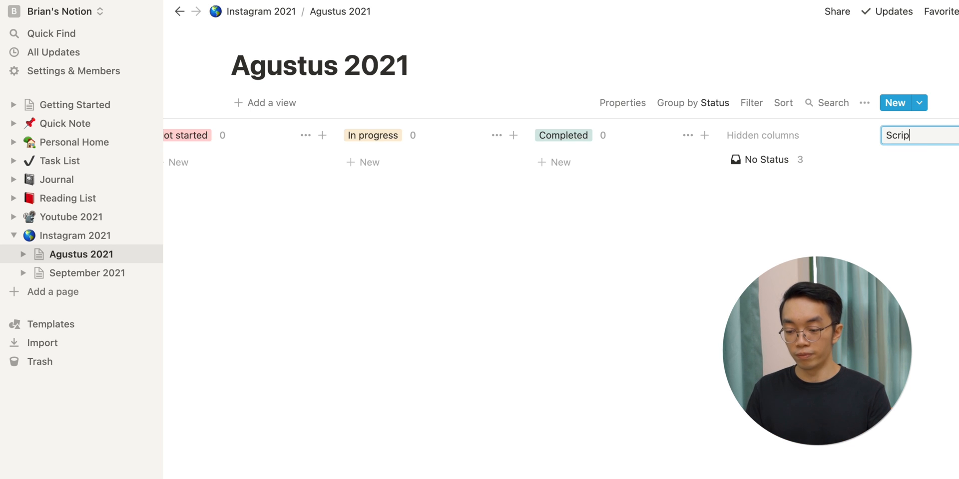
Add a new column named "Script" to the Agustus 2021 board
text(t)
key(Return)
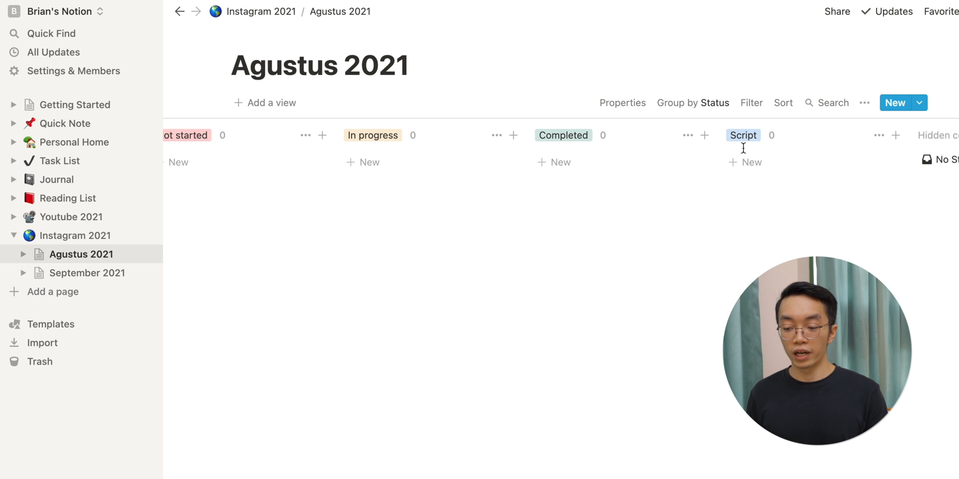
scroll(893, 199, right, 5)
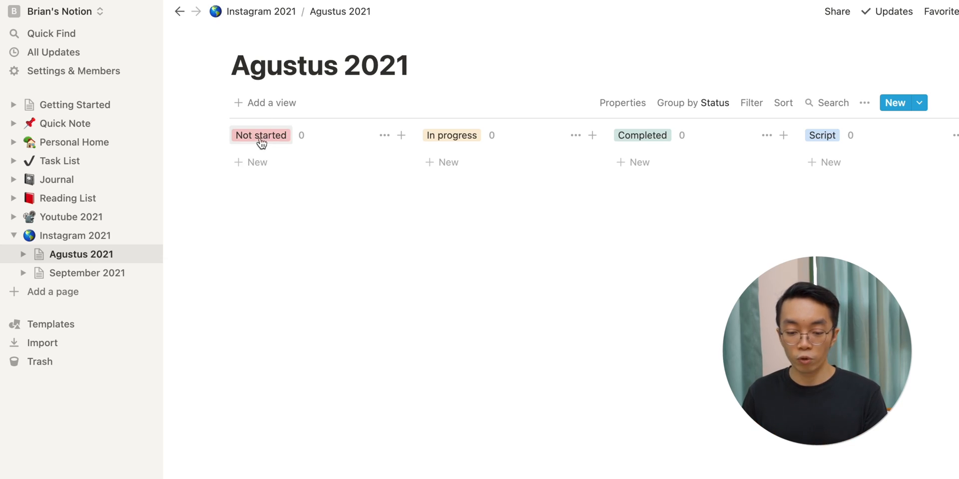
Rename the Not started, In progress and Completed columns to "Ideas", "Editing" and "Film" respectively
click(260, 140)
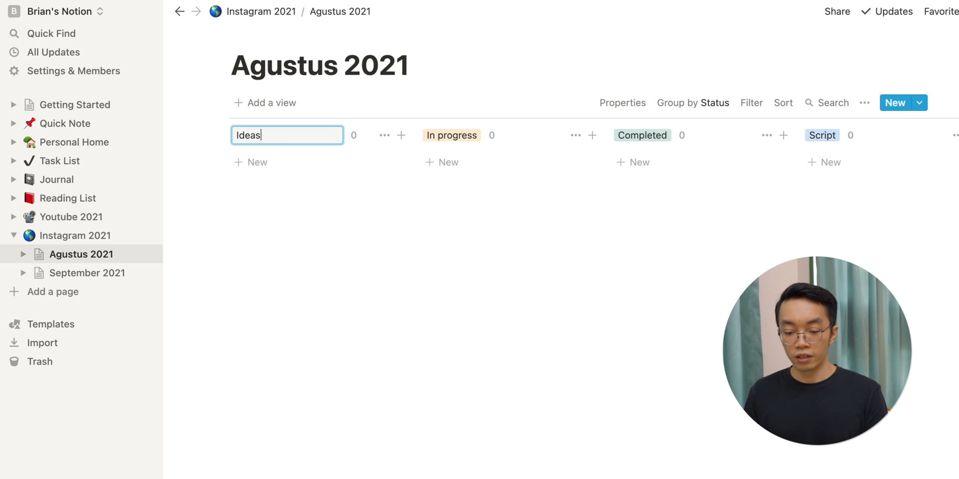
text(Ideas)
key(Return)
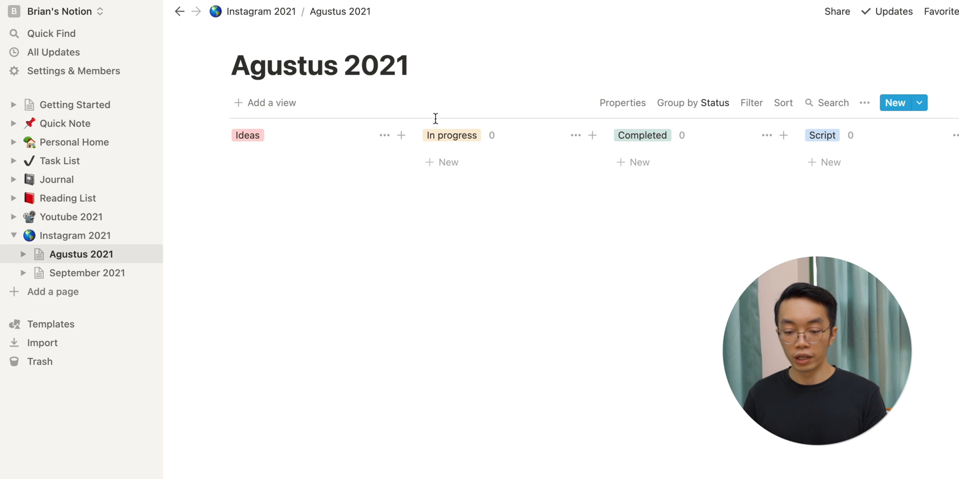
click(431, 135)
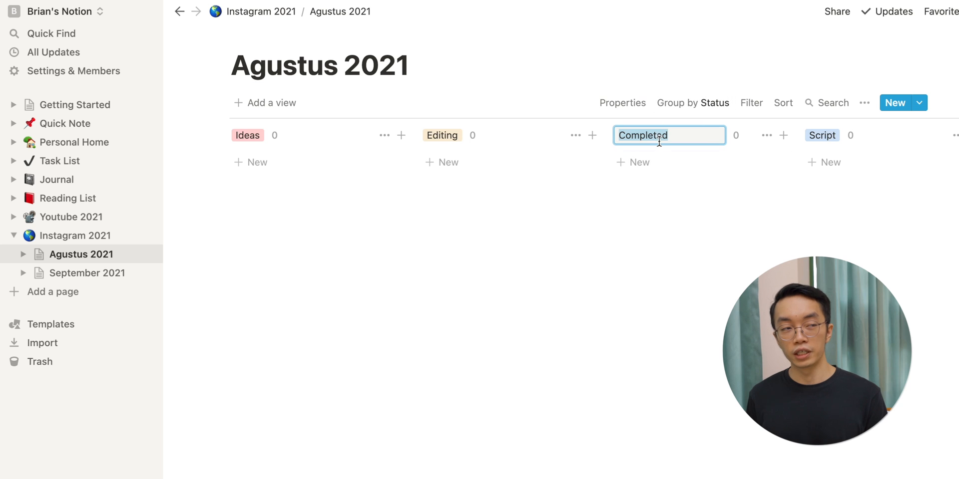
text(lm)
key(Return)
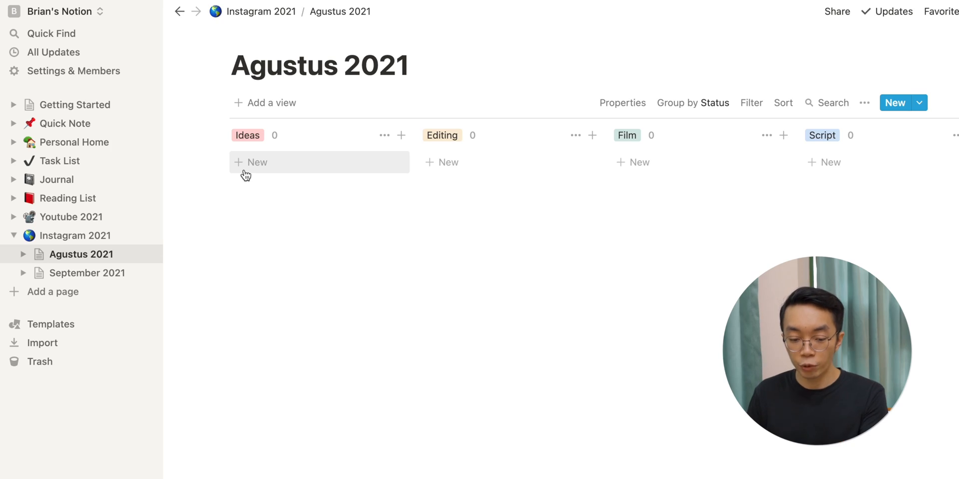
Add a card named "Touchbar Macbook" to the Ideas column
click(263, 165)
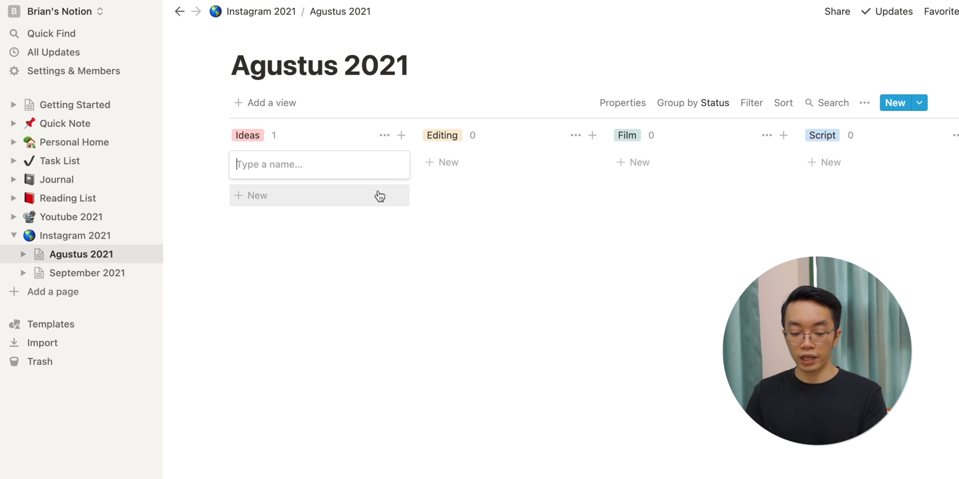
text(Touchbar Macboo)
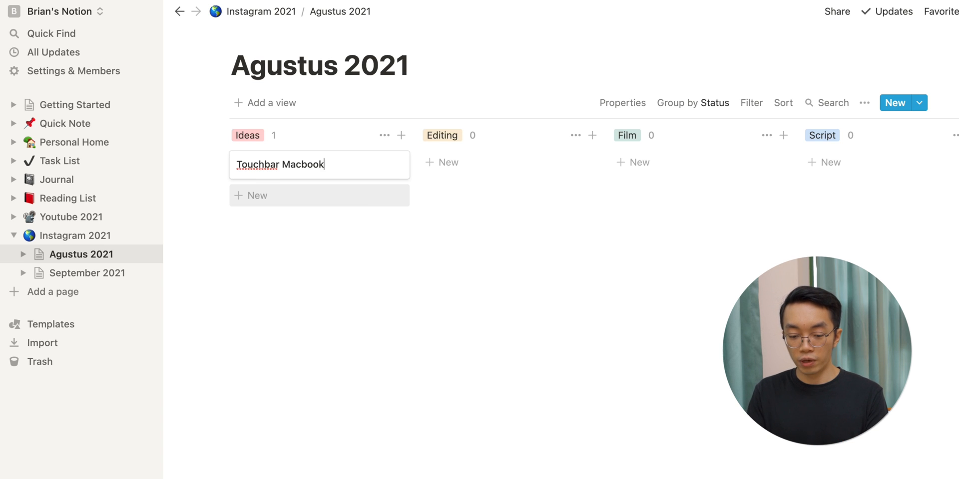
text(k)
key(Return)
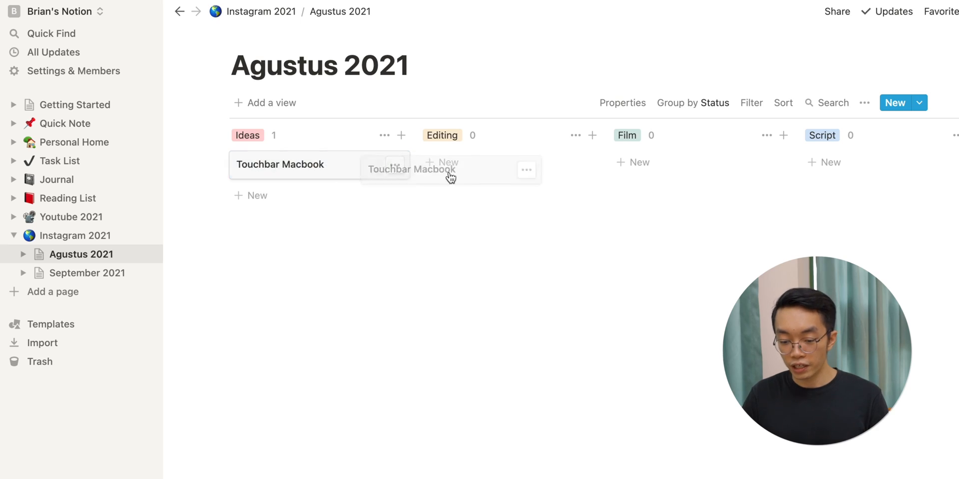
Move the Touchbar Macbook card from Ideas through Editing and Film to the Script column
drag(450, 178, 455, 173)
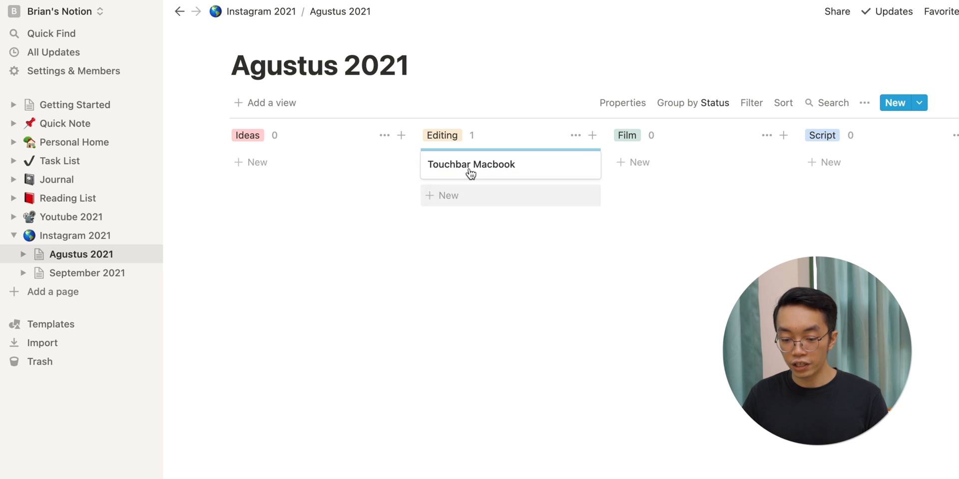
drag(666, 166, 828, 164)
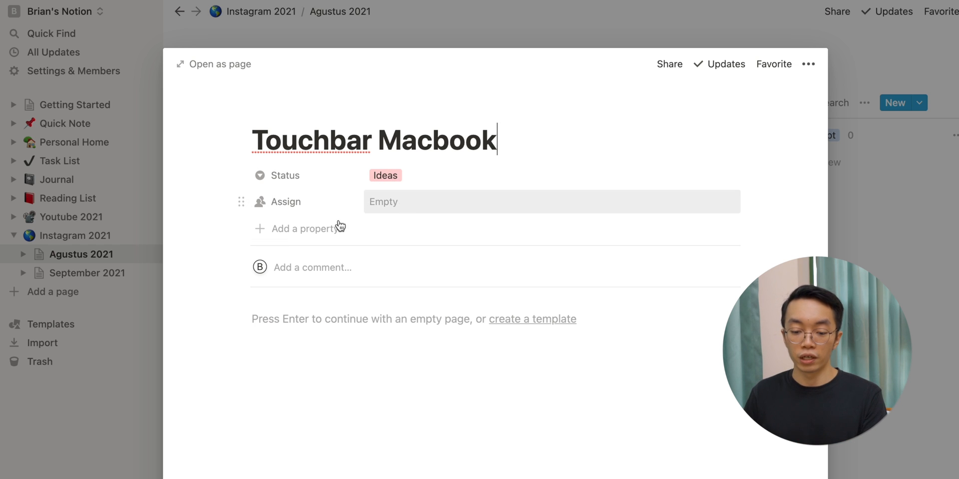
Add a new text property to the opened Touchbar Macbook card
click(288, 238)
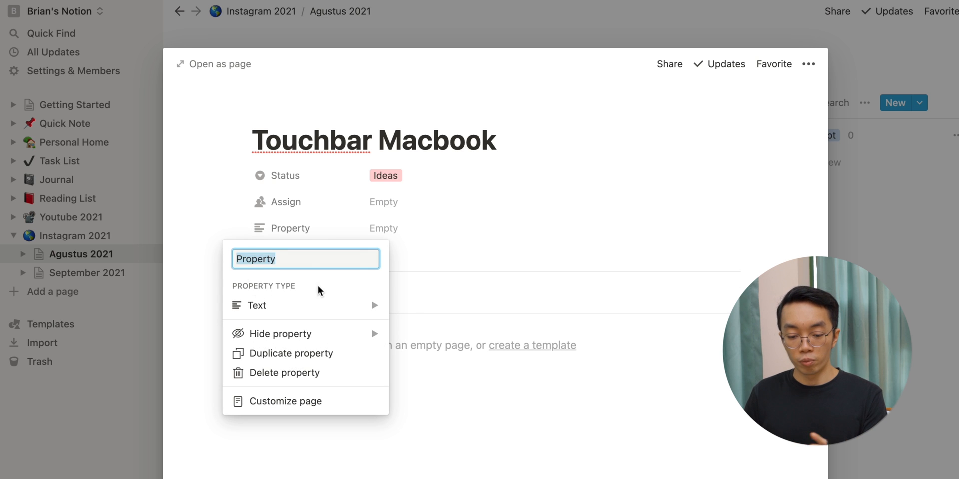
mouse_move(317, 306)
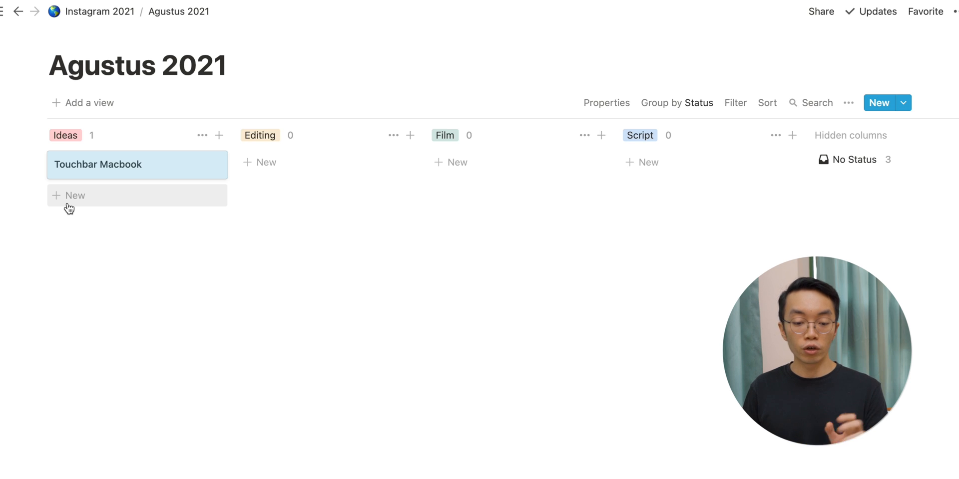
Add four untitled cards below Touchbar Macbook in the Ideas column
click(69, 208)
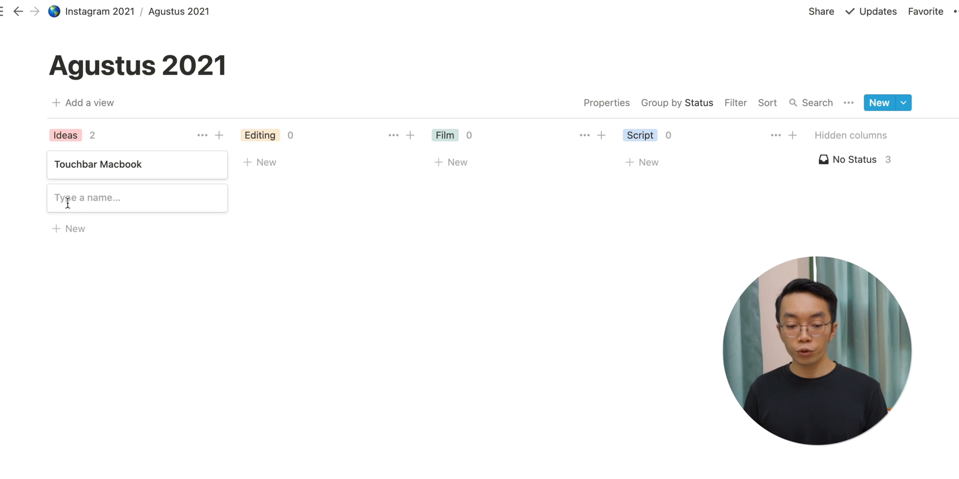
click(68, 230)
click(75, 265)
click(80, 293)
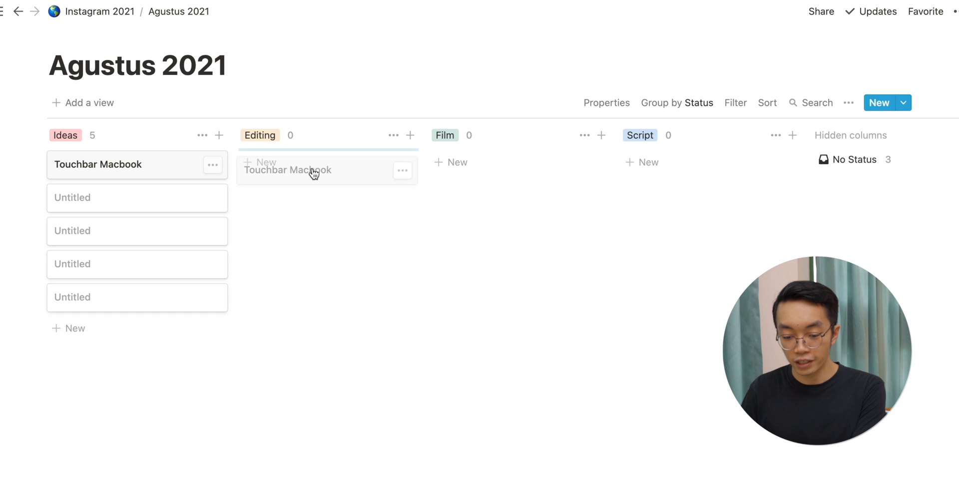
Move the Touchbar Macbook card across the board from Ideas to the Script column
drag(312, 172, 313, 173)
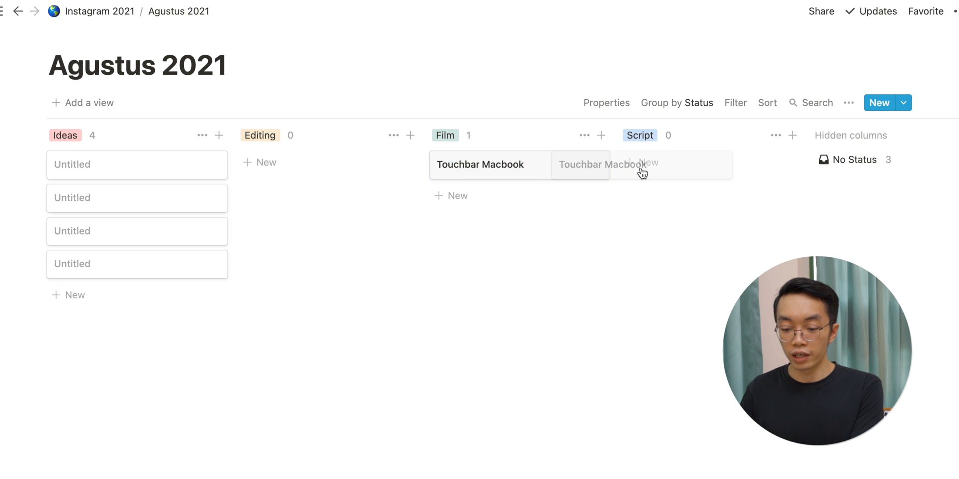
drag(641, 174, 681, 171)
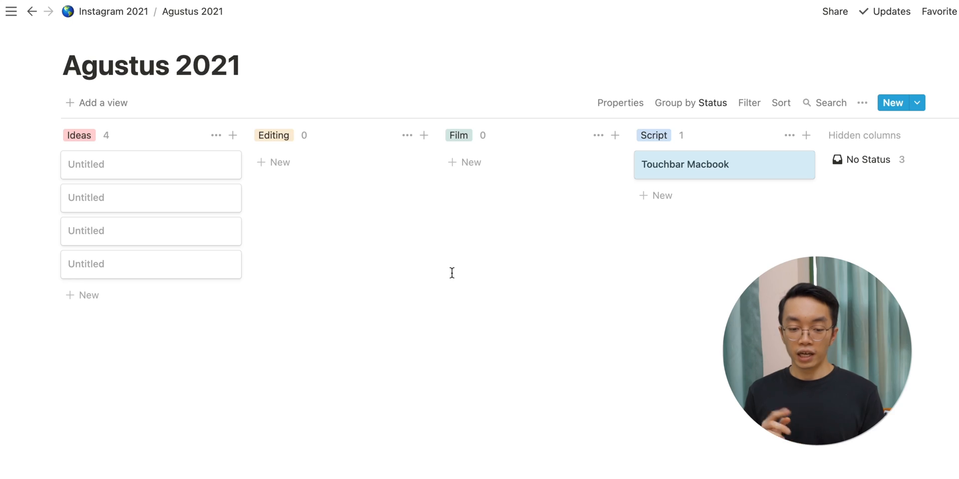
Create an additional Calendar view for the Agustus 2021 board, leaving the view name empty
click(83, 107)
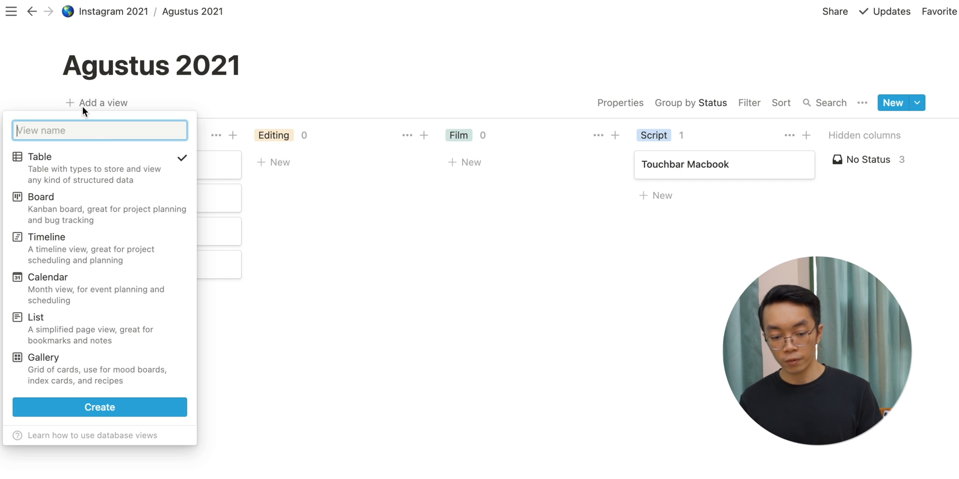
mouse_move(123, 222)
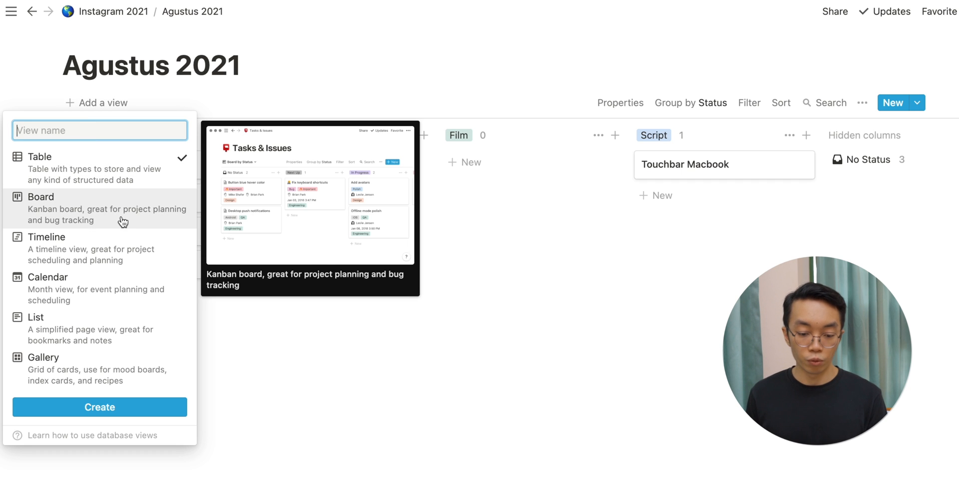
click(139, 280)
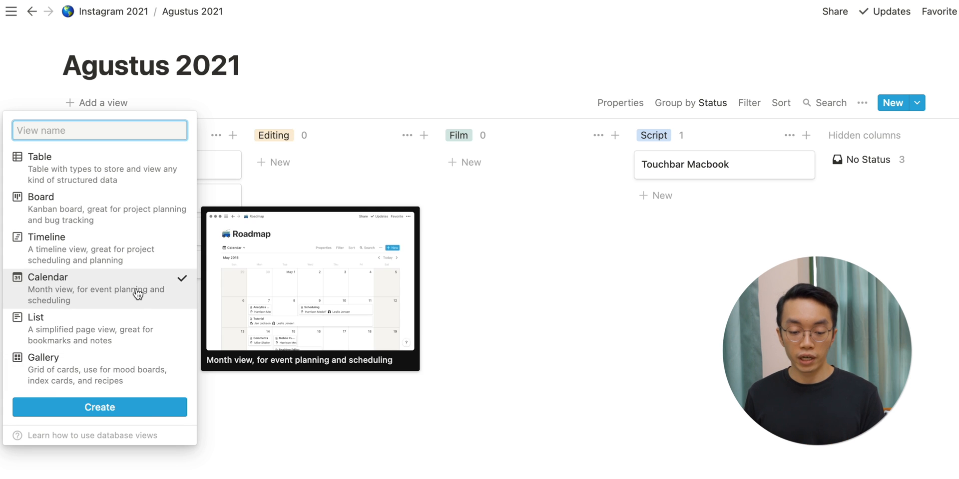
click(150, 410)
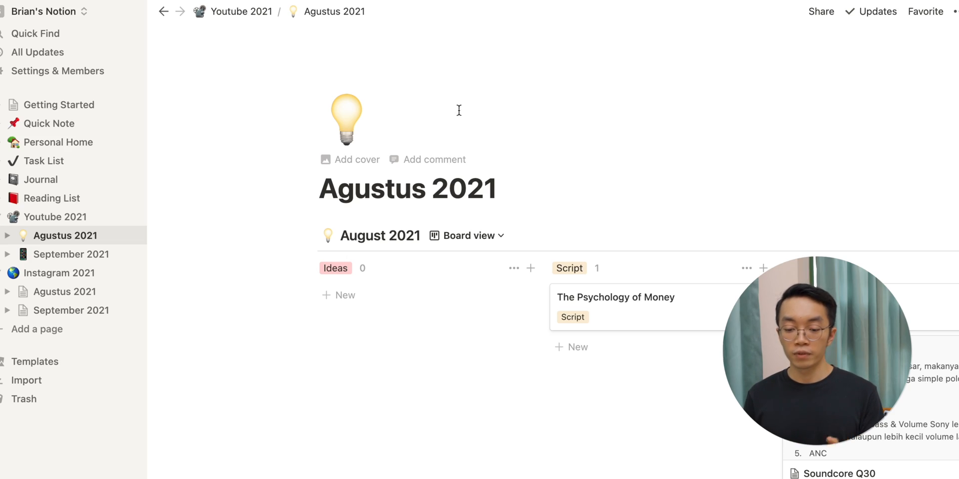
Show the August 2021 database on the Agustus 2021 page under Youtube 2021 in its Calendar view
click(490, 236)
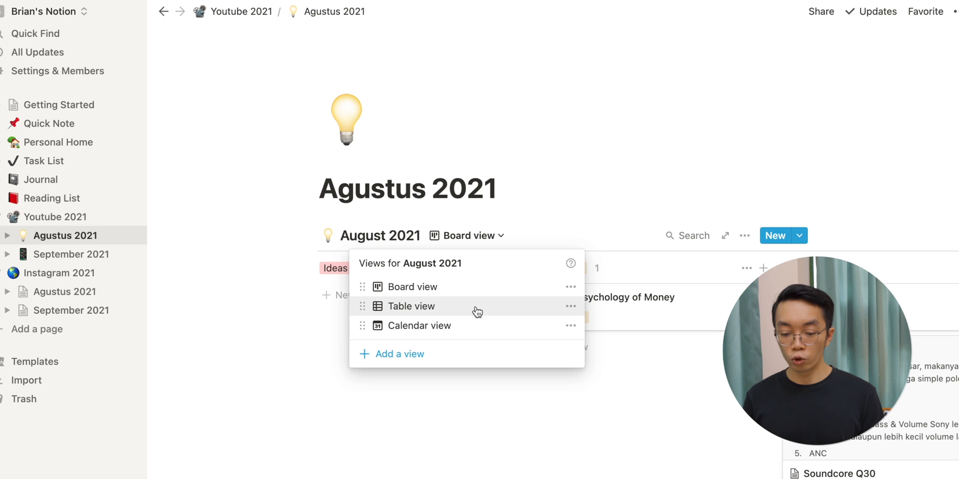
click(471, 328)
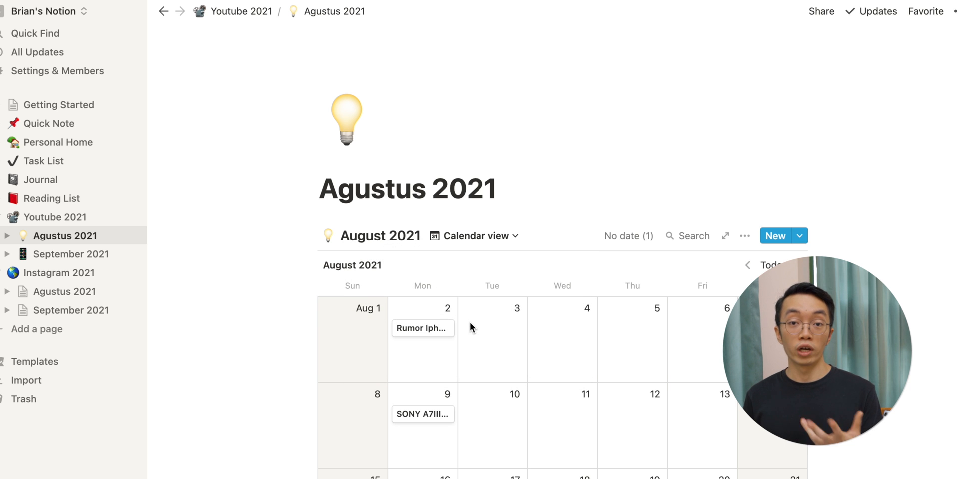